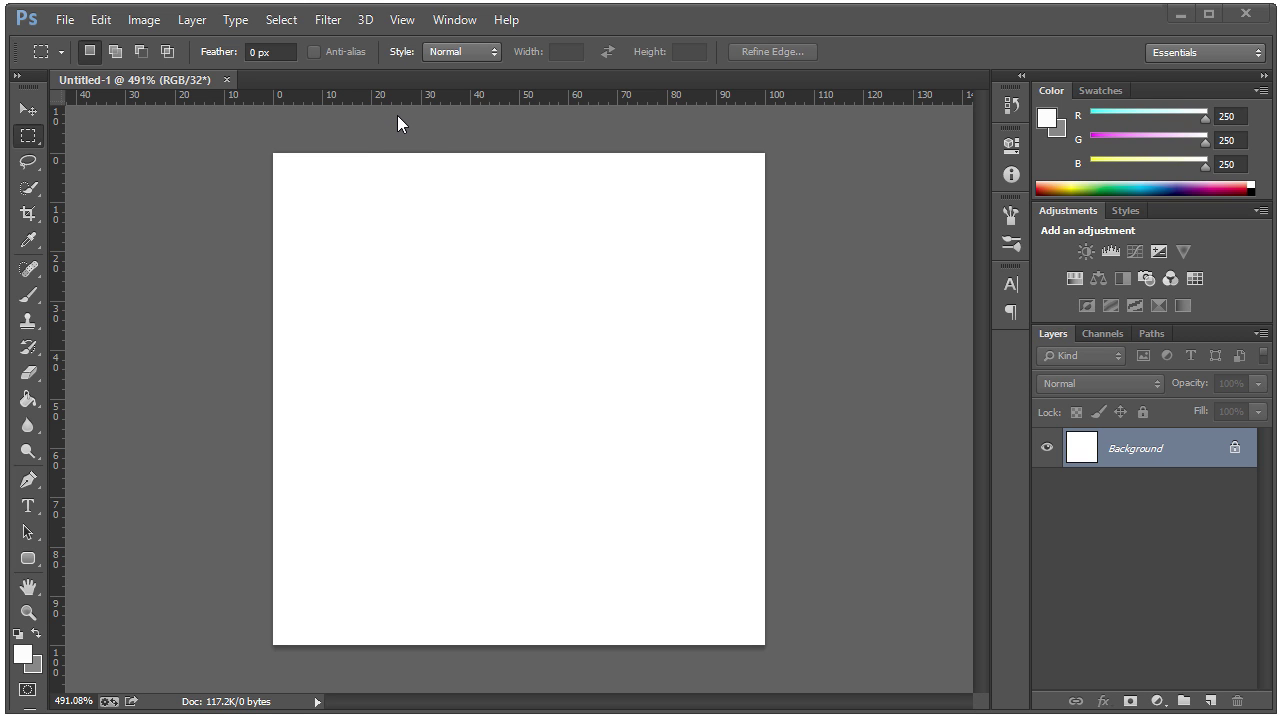
- Add a vertical guide at exactly 50 px
{"action": "left_click", "coordinate": [403, 20]}
{"action": "left_click", "coordinate": [429, 473]}
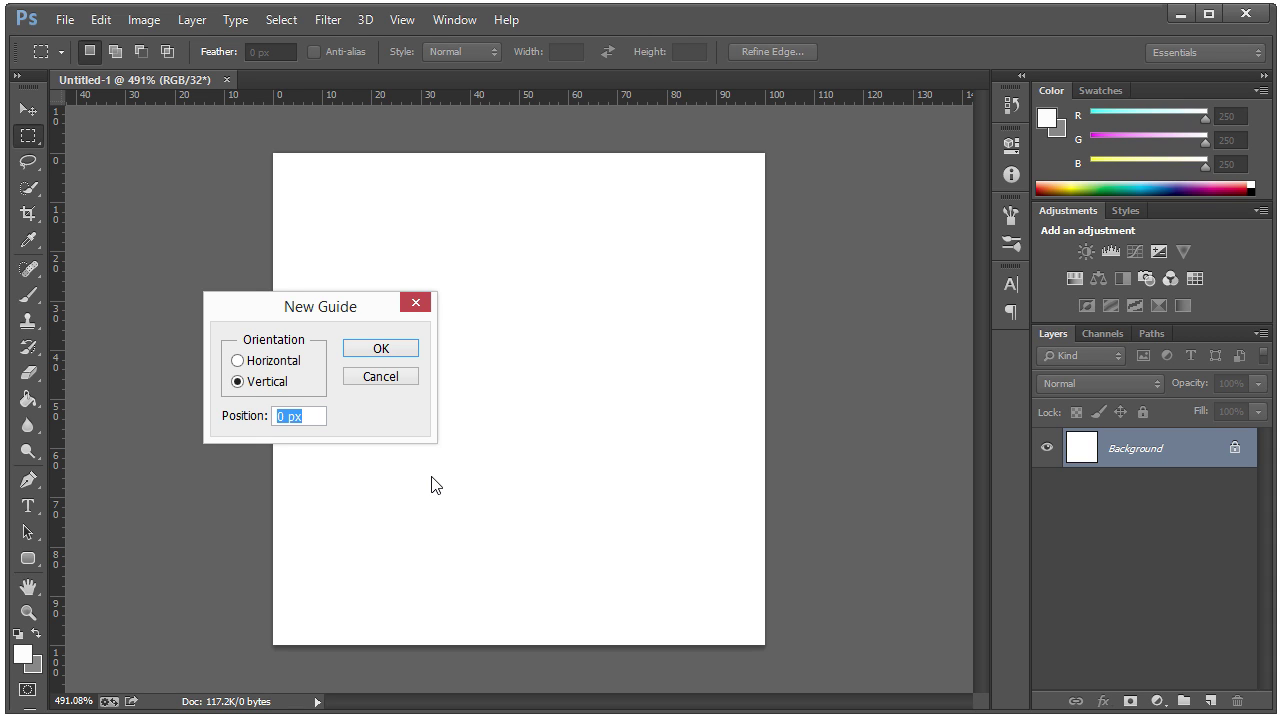
{"action": "type", "text": "50px"}
{"action": "key", "text": "Return"}
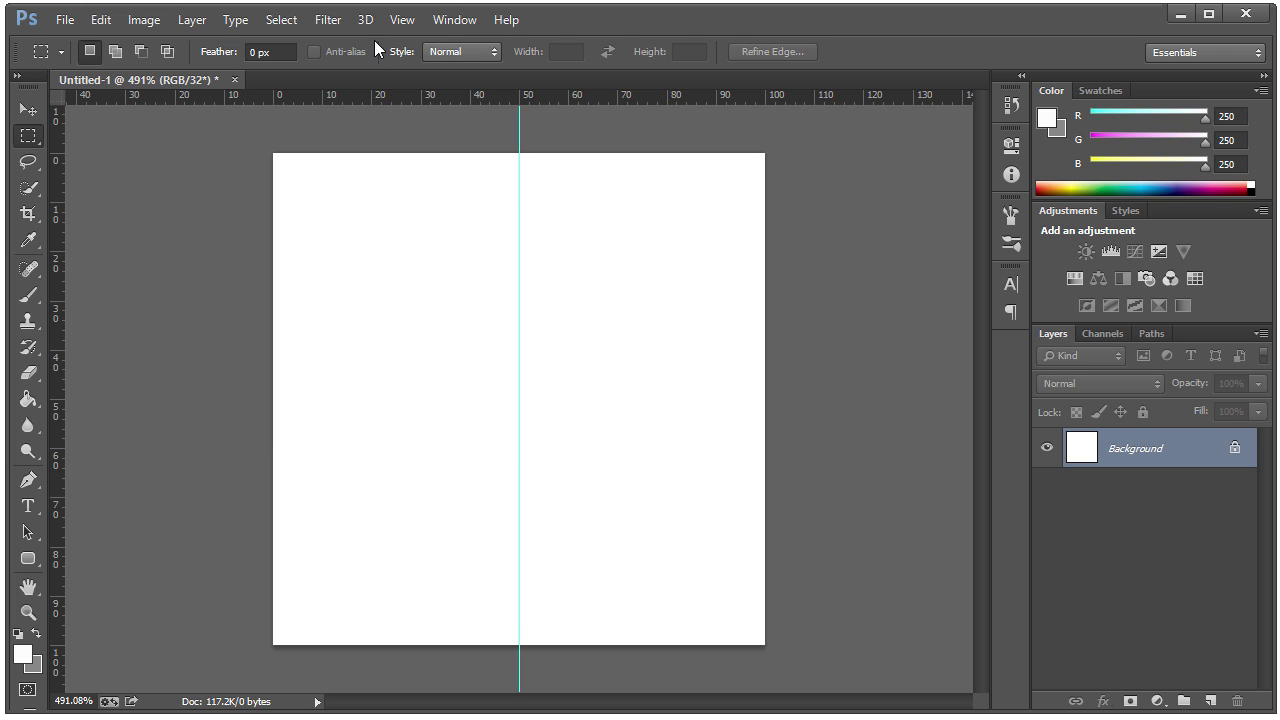
- Add a second vertical guide at 10% of the canvas width
{"action": "left_click", "coordinate": [402, 19]}
{"action": "left_click", "coordinate": [472, 470]}
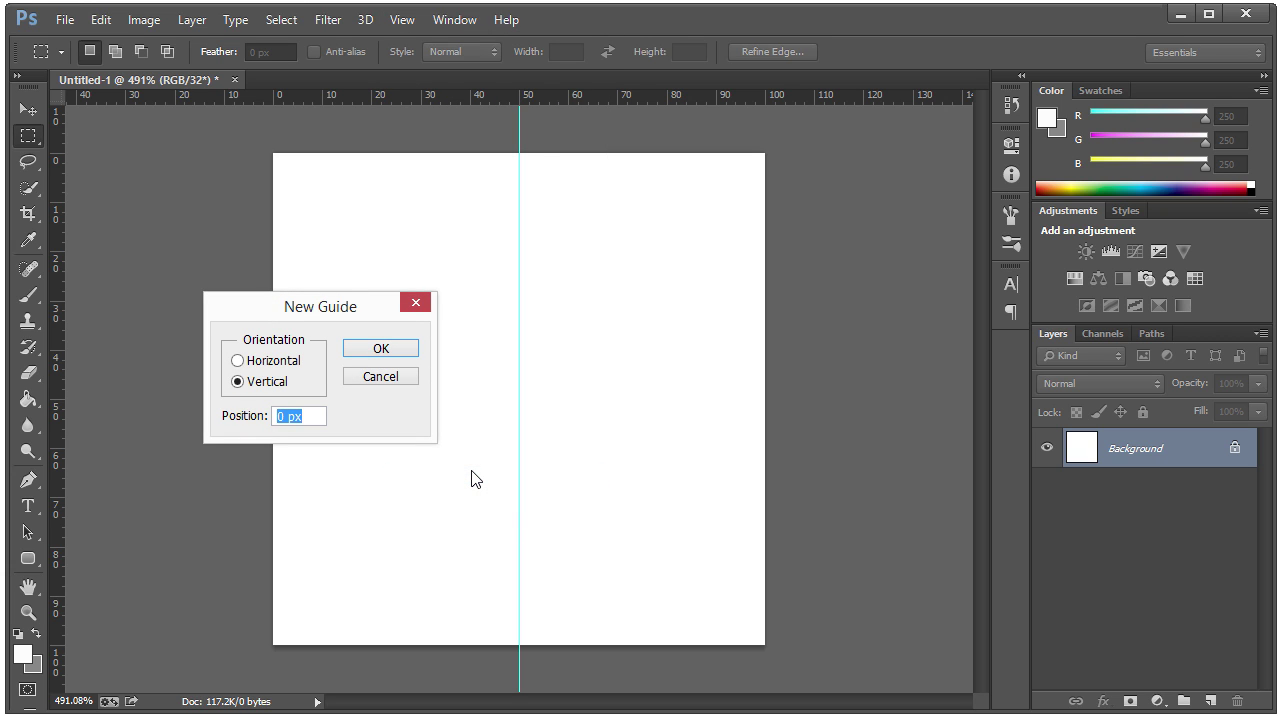
{"action": "type", "text": "10%"}
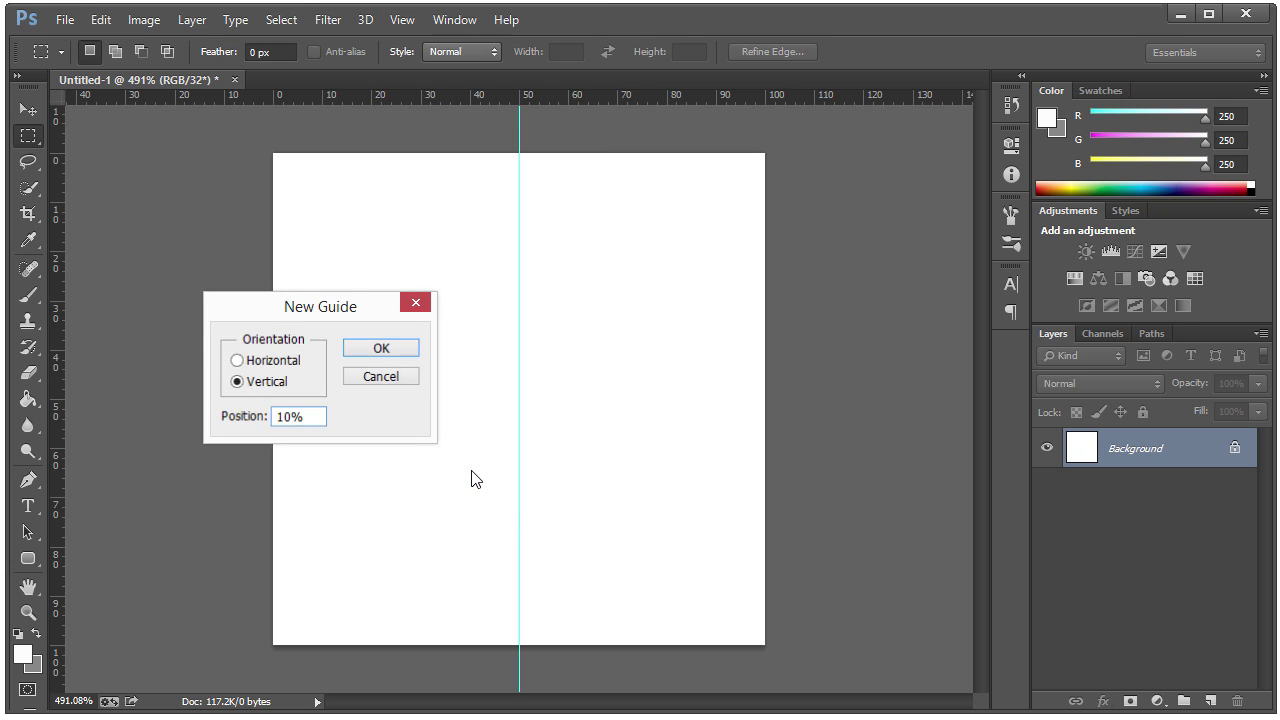
{"action": "key", "text": "Return"}
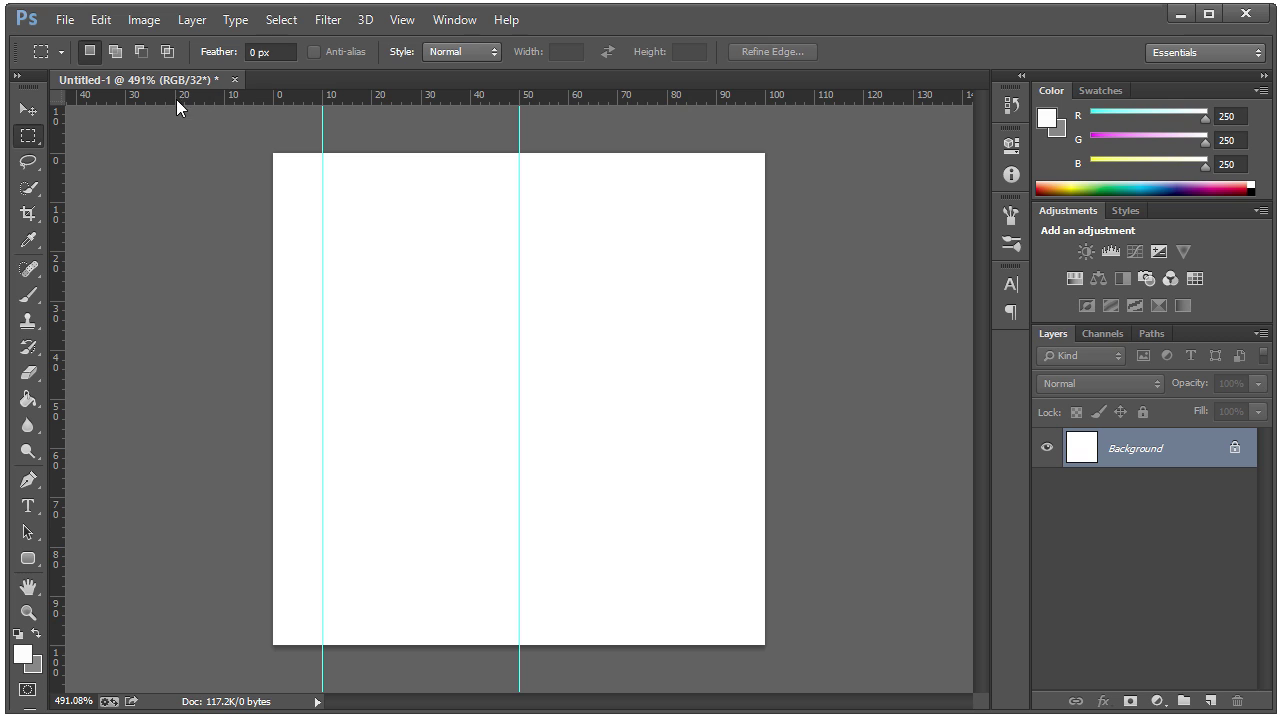
- Drag a horizontal guide down from the top ruler onto the upper canvas
{"action": "left_click_drag", "start_coordinate": [176, 99], "coordinate": [287, 219]}
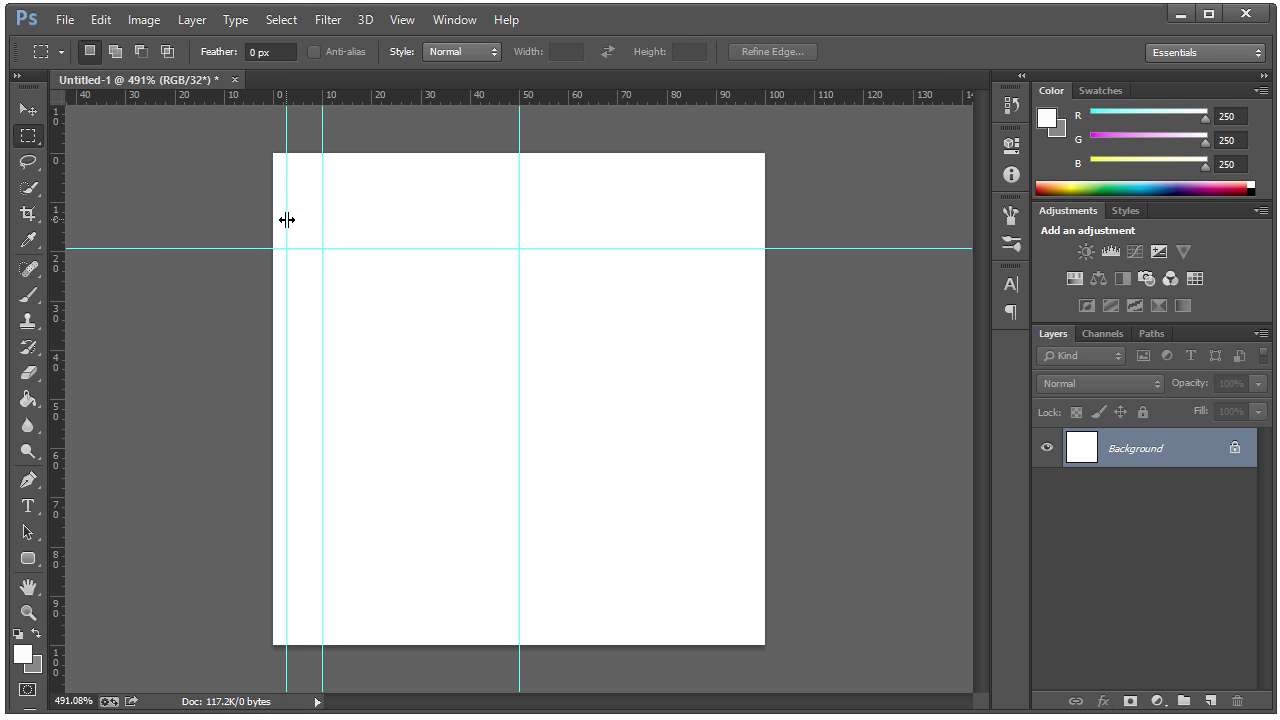
- With the Move tool, shift vertical guides to about 28 and 39 and lower the horizontal guide
{"action": "left_click", "coordinate": [30, 116]}
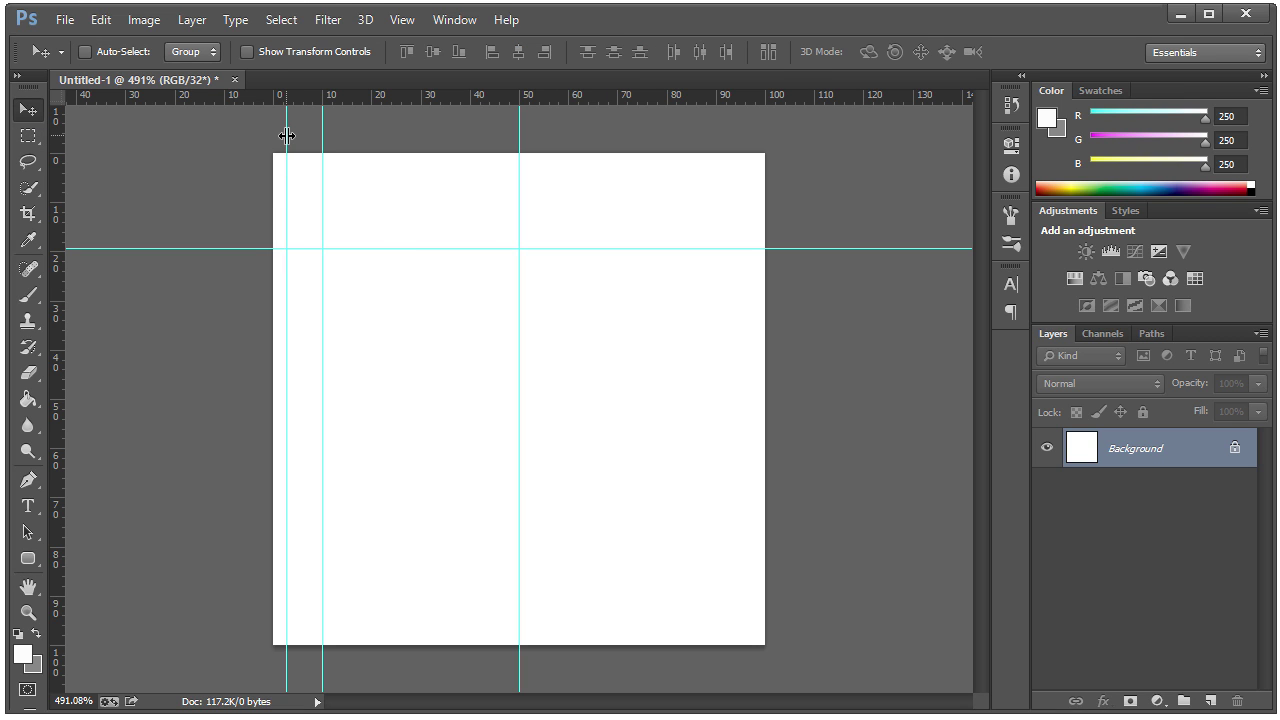
{"action": "left_click_drag", "start_coordinate": [287, 136], "coordinate": [414, 136]}
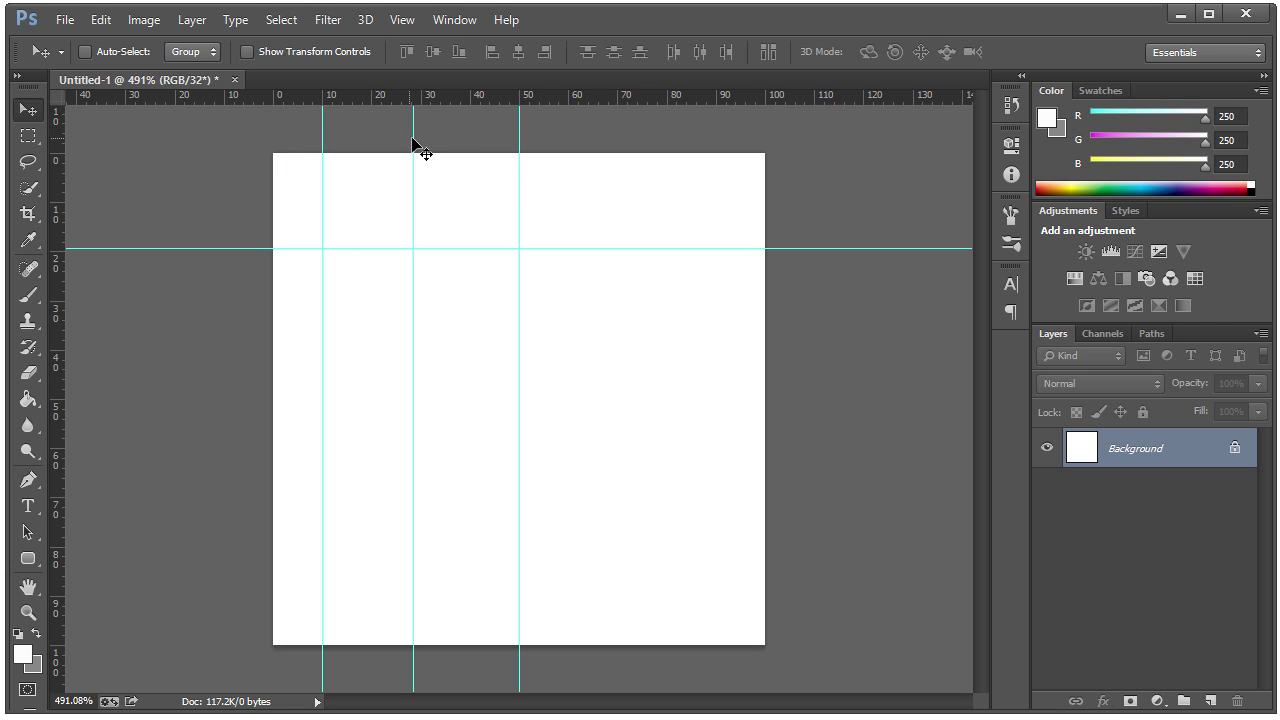
{"action": "left_click_drag", "start_coordinate": [518, 122], "coordinate": [473, 125]}
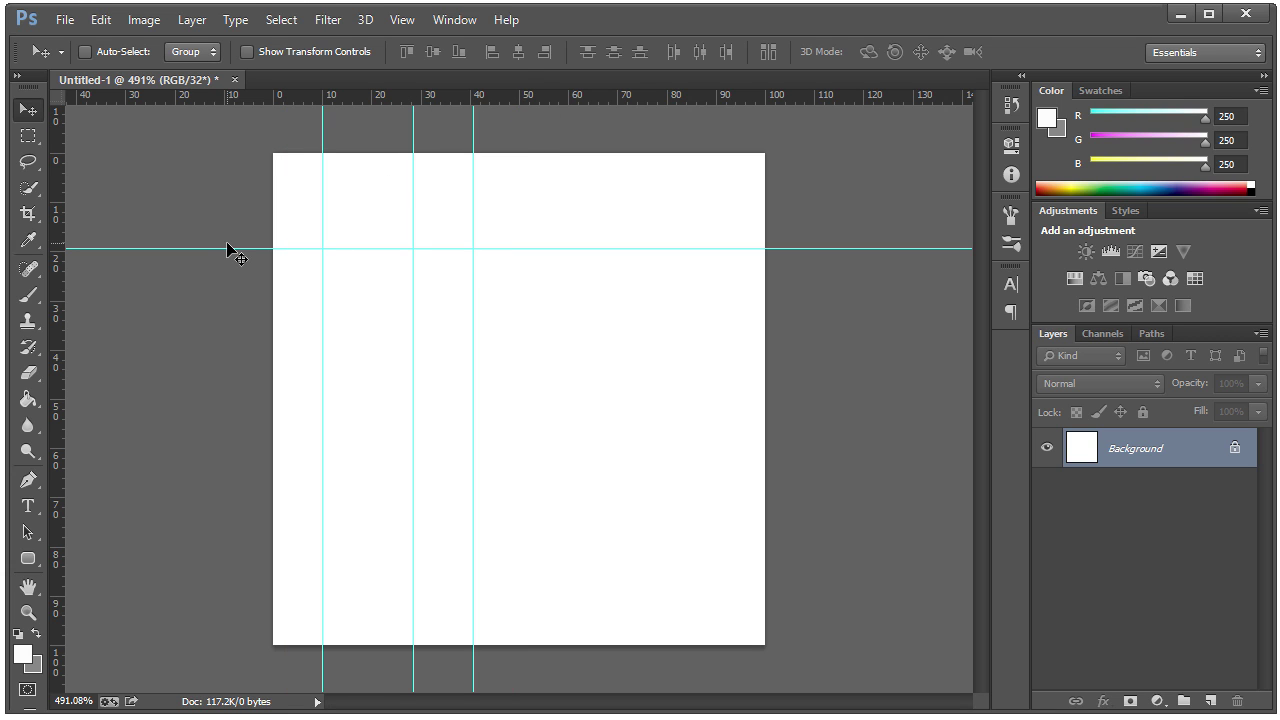
{"action": "left_click_drag", "start_coordinate": [229, 250], "coordinate": [531, 309]}
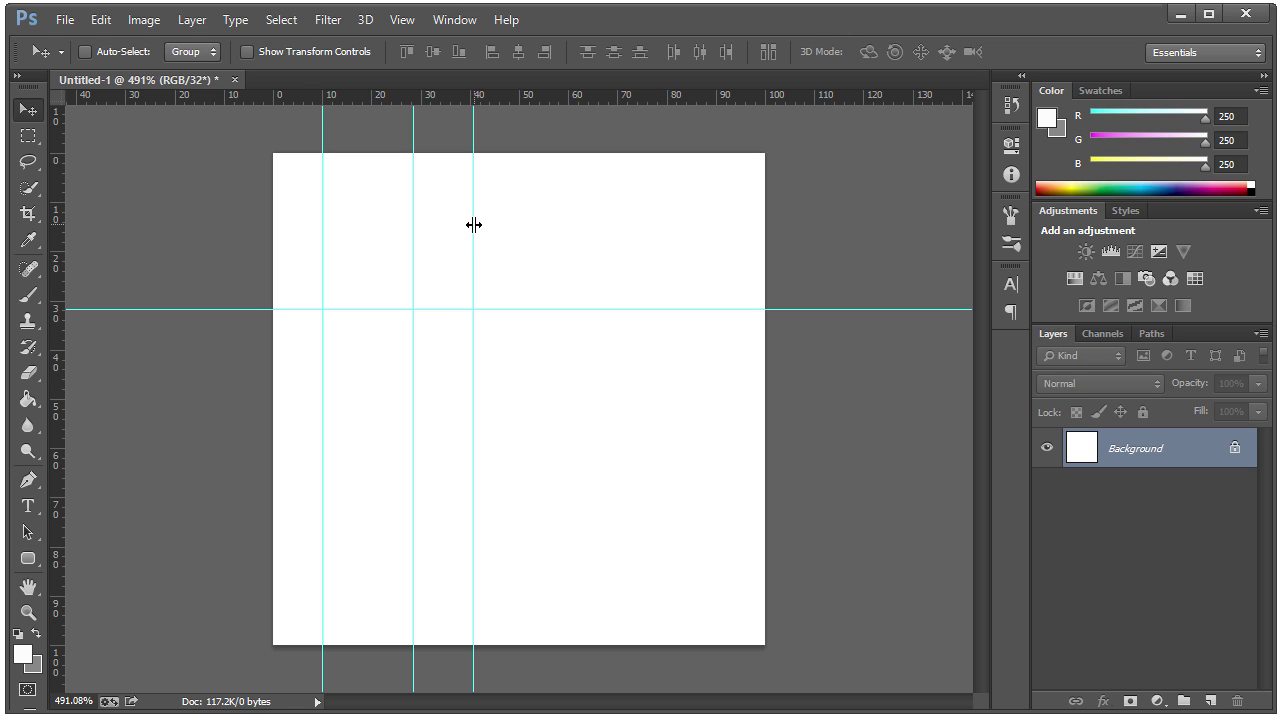
- Drag the vertical guide near 39 rightward until it sits exactly at 50 px
{"action": "left_click_drag", "start_coordinate": [474, 225], "coordinate": [487, 222]}
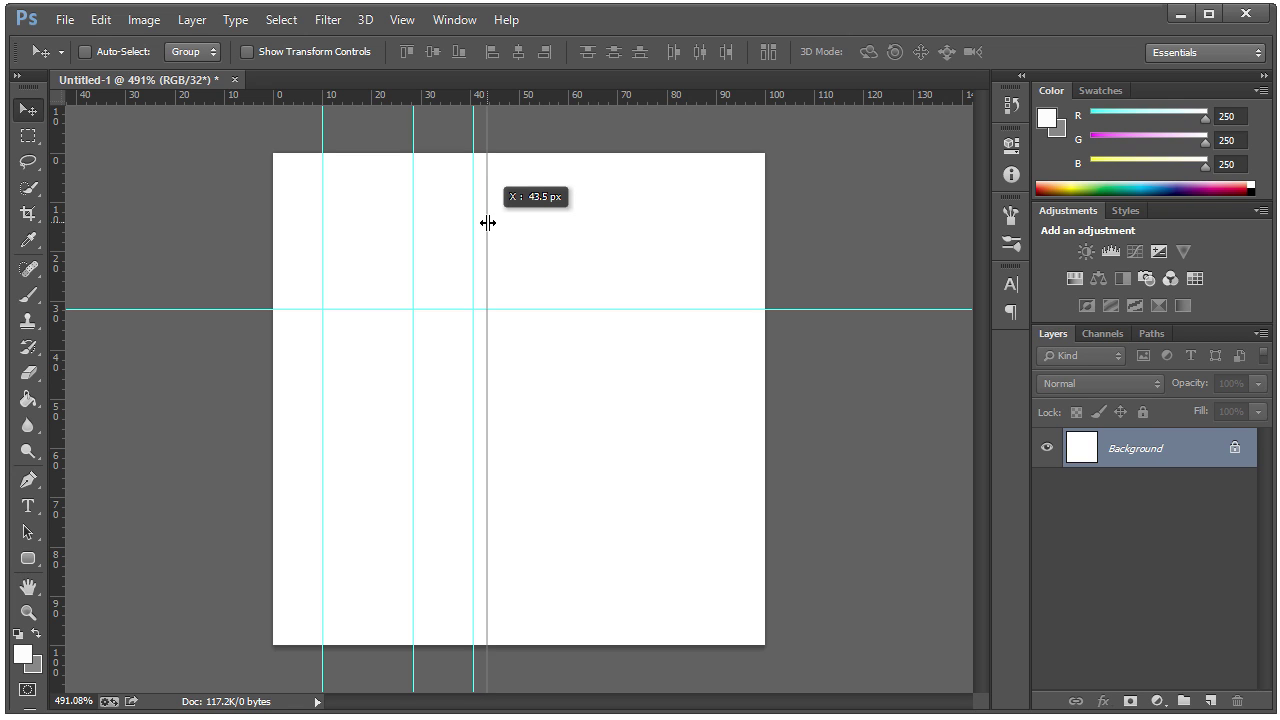
{"action": "mouse_move", "coordinate": [487, 222]}
{"action": "left_mouse_down"}
{"action": "mouse_move", "coordinate": [520, 223]}
{"action": "mouse_move", "coordinate": [499, 222]}
{"action": "left_mouse_up"}
{"action": "scroll", "coordinate": [520, 223], "scroll_direction": "up", "scroll_amount": 8}
{"action": "scroll", "coordinate": [514, 294], "scroll_direction": "down", "scroll_amount": 5}
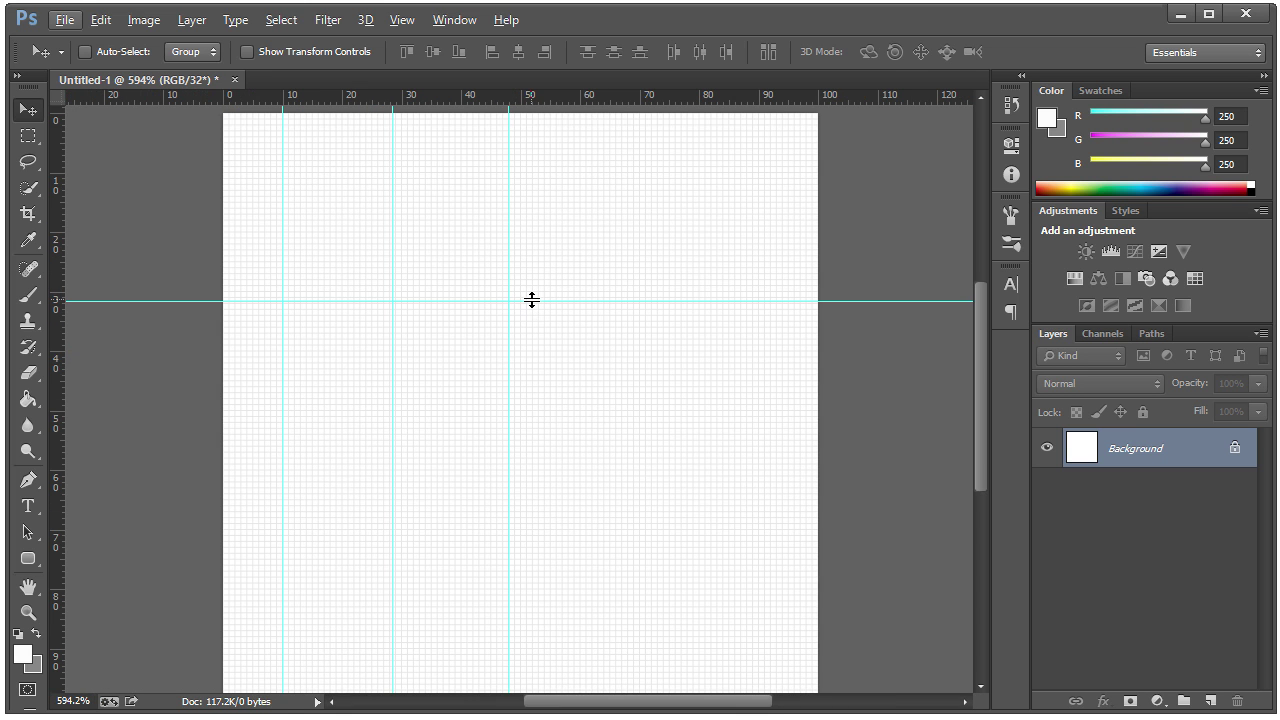
{"action": "scroll", "coordinate": [532, 300], "scroll_direction": "down", "scroll_amount": 1}
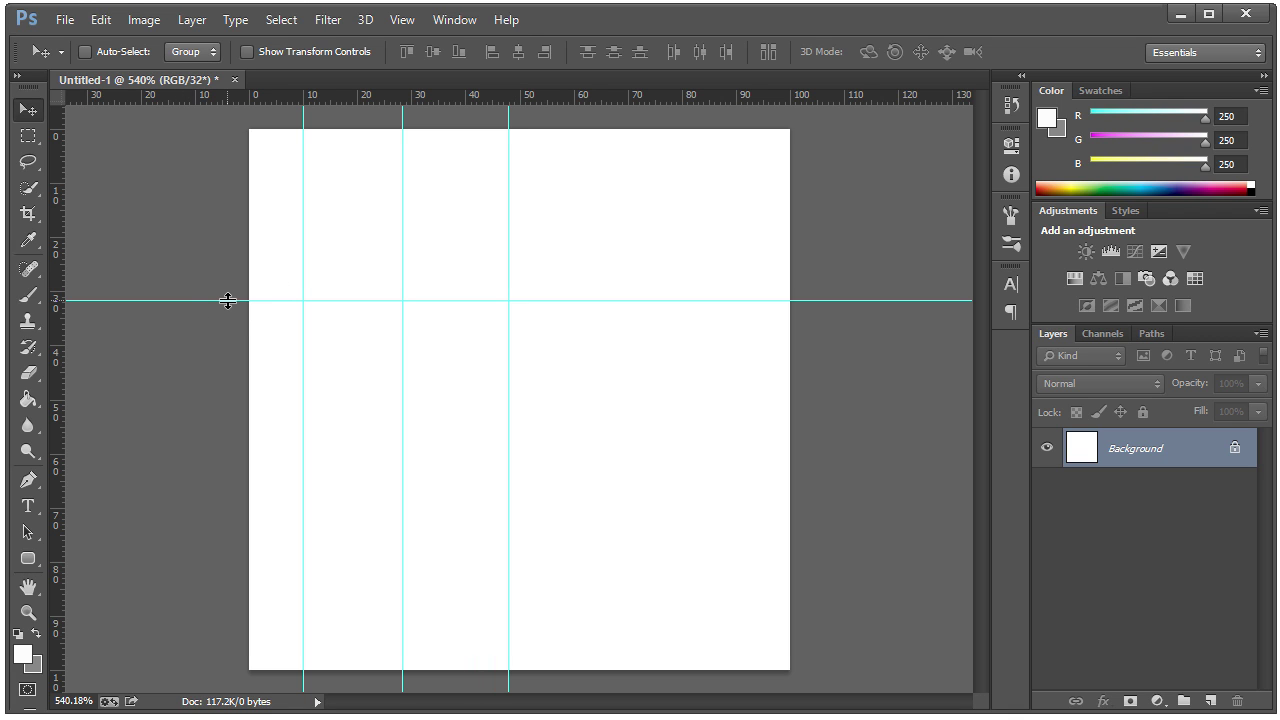
- Drag the horizontal guide and the vertical guides back onto the rulers to delete them
{"action": "left_click_drag", "start_coordinate": [228, 300], "coordinate": [214, 82]}
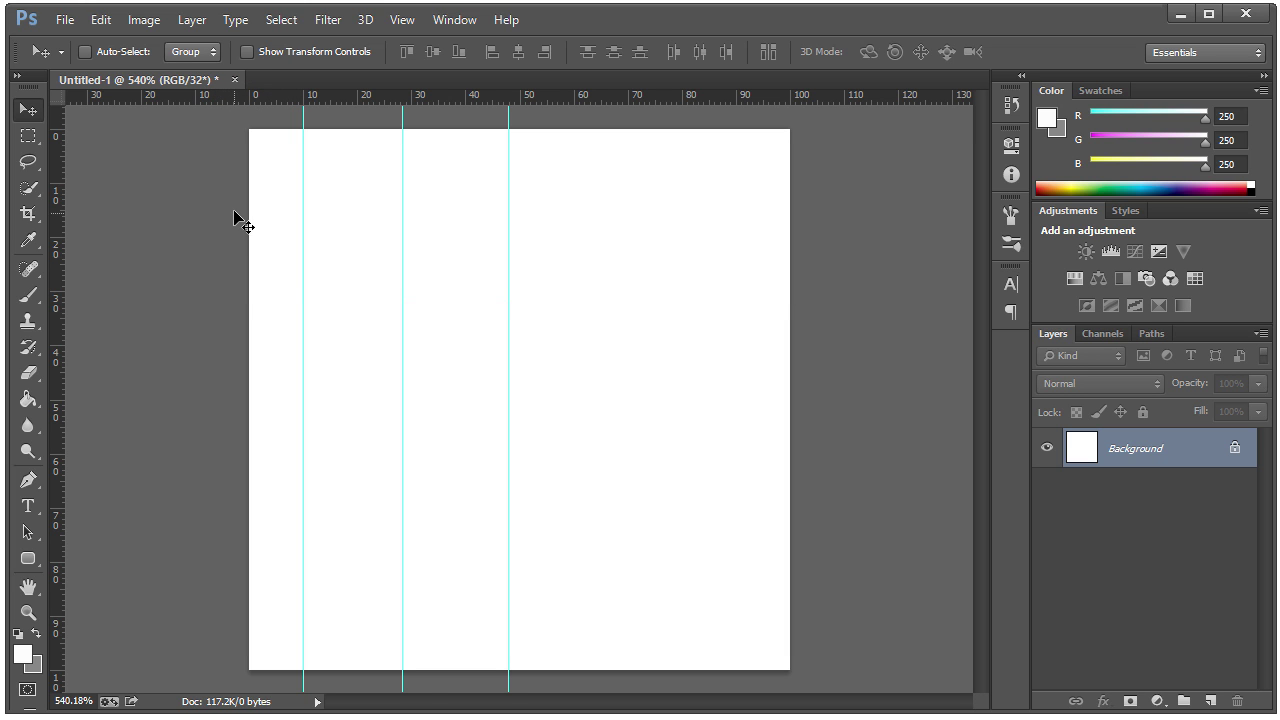
{"action": "scroll", "coordinate": [240, 217], "scroll_direction": "down", "scroll_amount": 4}
{"action": "scroll", "coordinate": [242, 220], "scroll_direction": "down", "scroll_amount": 2}
{"action": "scroll", "coordinate": [300, 220], "scroll_direction": "up", "scroll_amount": 3}
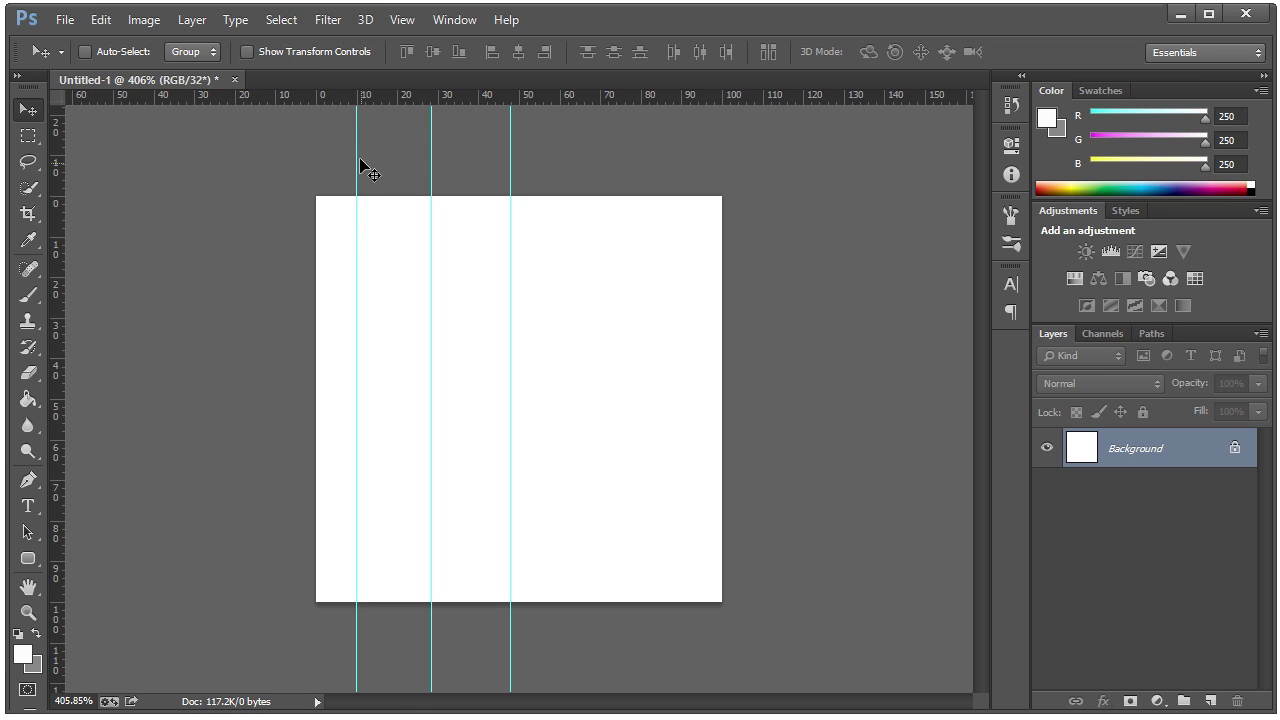
{"action": "left_click_drag", "start_coordinate": [357, 163], "coordinate": [58, 161]}
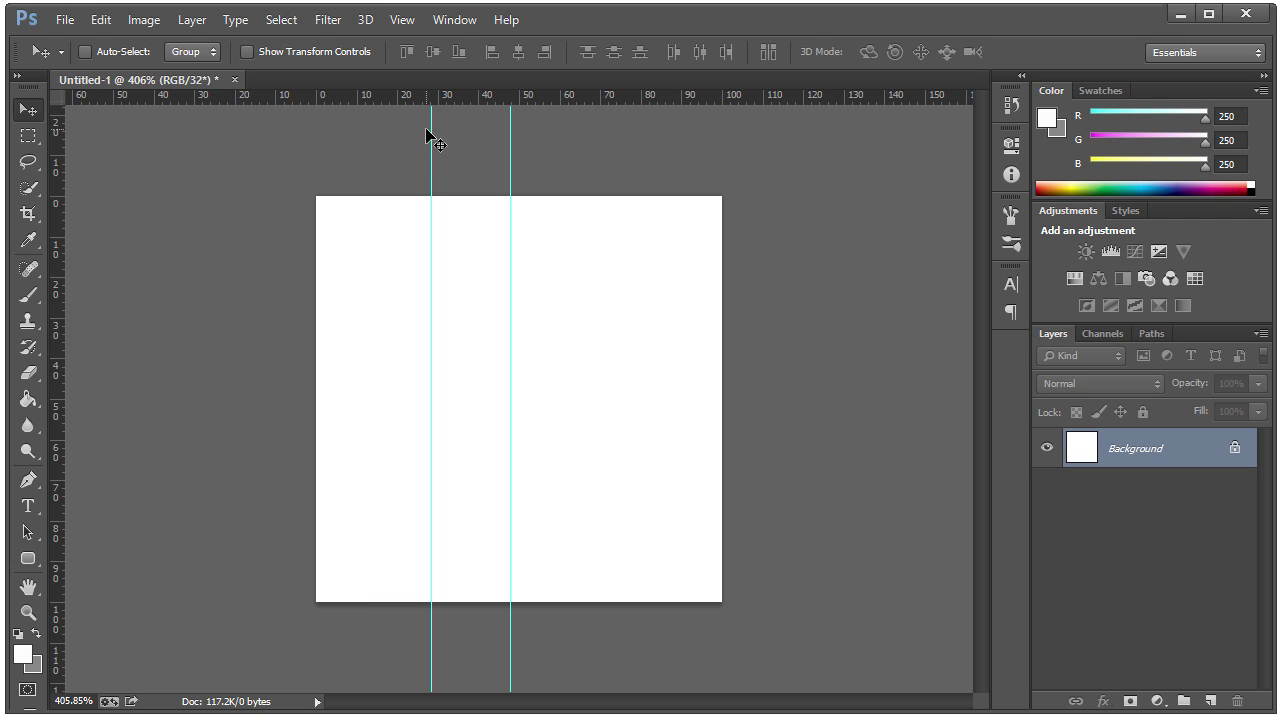
{"action": "left_click_drag", "start_coordinate": [431, 130], "coordinate": [55, 140]}
{"action": "left_click_drag", "start_coordinate": [512, 130], "coordinate": [57, 149]}
- Pull new vertical guides from the ruler onto the canvas, one near 9 px
{"action": "scroll", "coordinate": [283, 166], "scroll_direction": "down", "scroll_amount": 3}
{"action": "scroll", "coordinate": [295, 172], "scroll_direction": "up", "scroll_amount": 1}
{"action": "scroll", "coordinate": [300, 177], "scroll_direction": "up", "scroll_amount": 2}
{"action": "left_click_drag", "start_coordinate": [54, 161], "coordinate": [353, 159]}
{"action": "left_click_drag", "start_coordinate": [57, 165], "coordinate": [474, 185]}
{"action": "left_click", "coordinate": [402, 19]}
{"action": "left_click", "coordinate": [465, 456]}
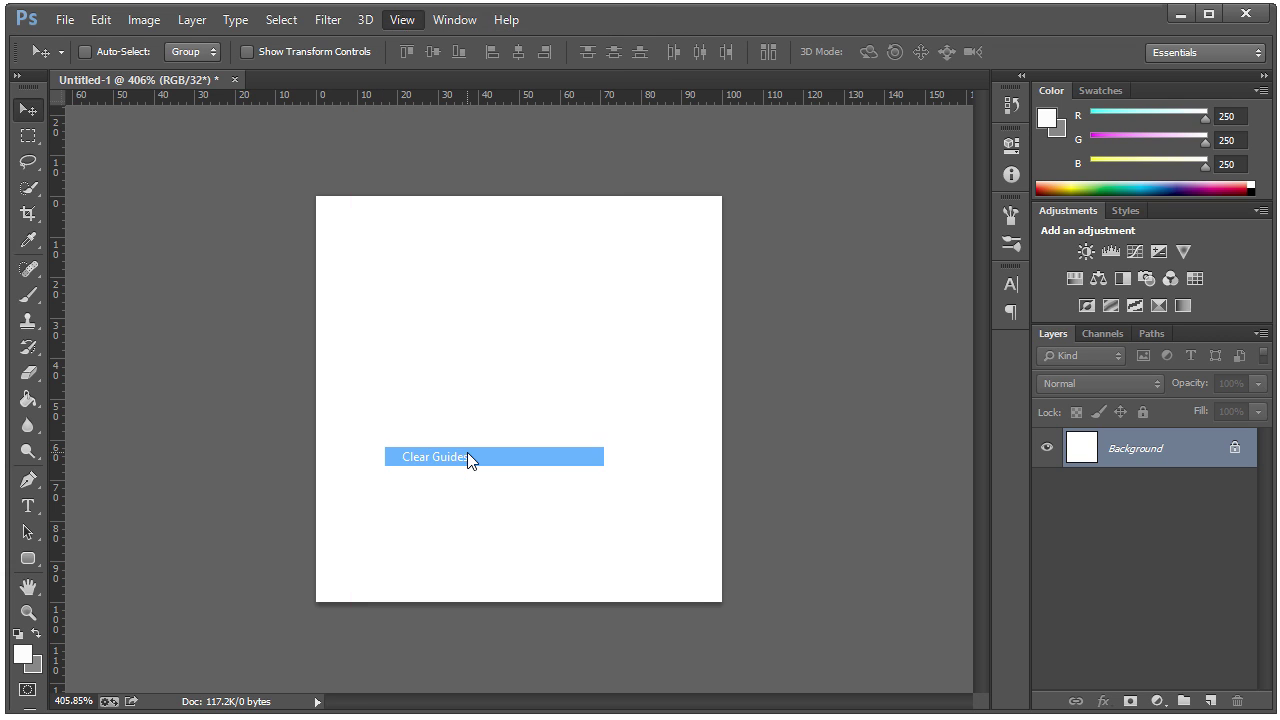
{"action": "key", "text": "ctrl+z"}
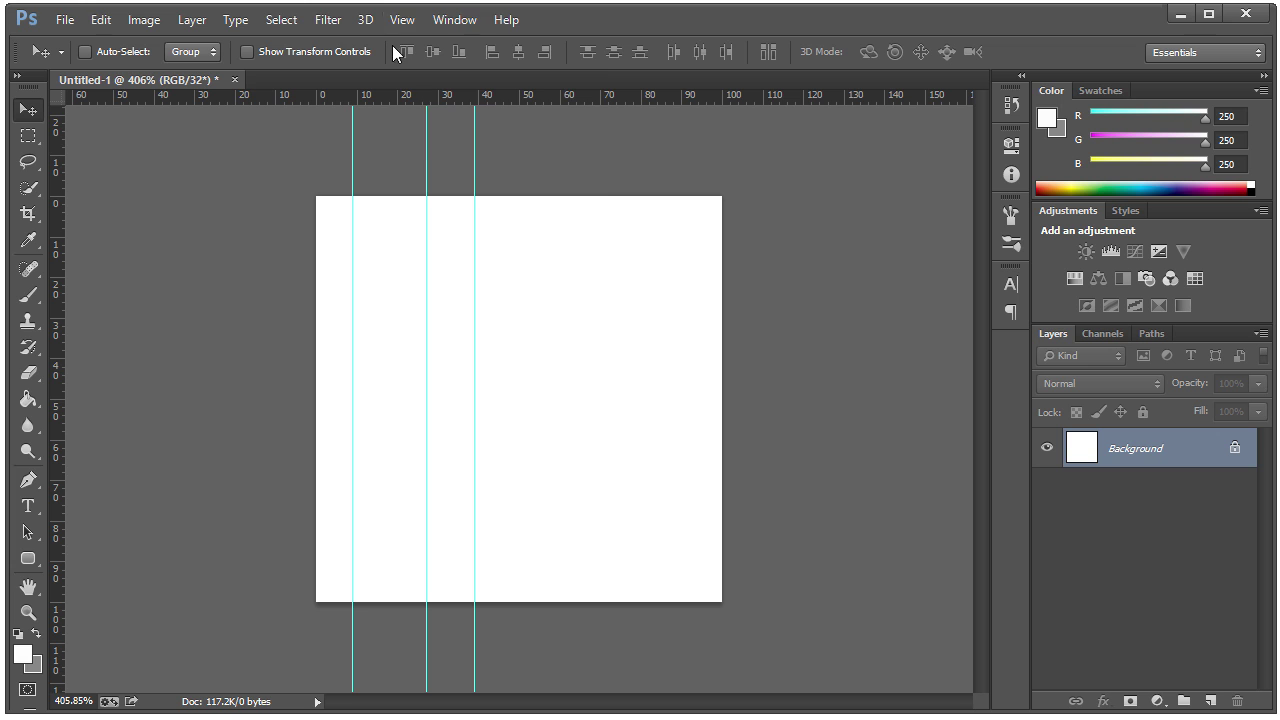
{"action": "left_click", "coordinate": [402, 19]}
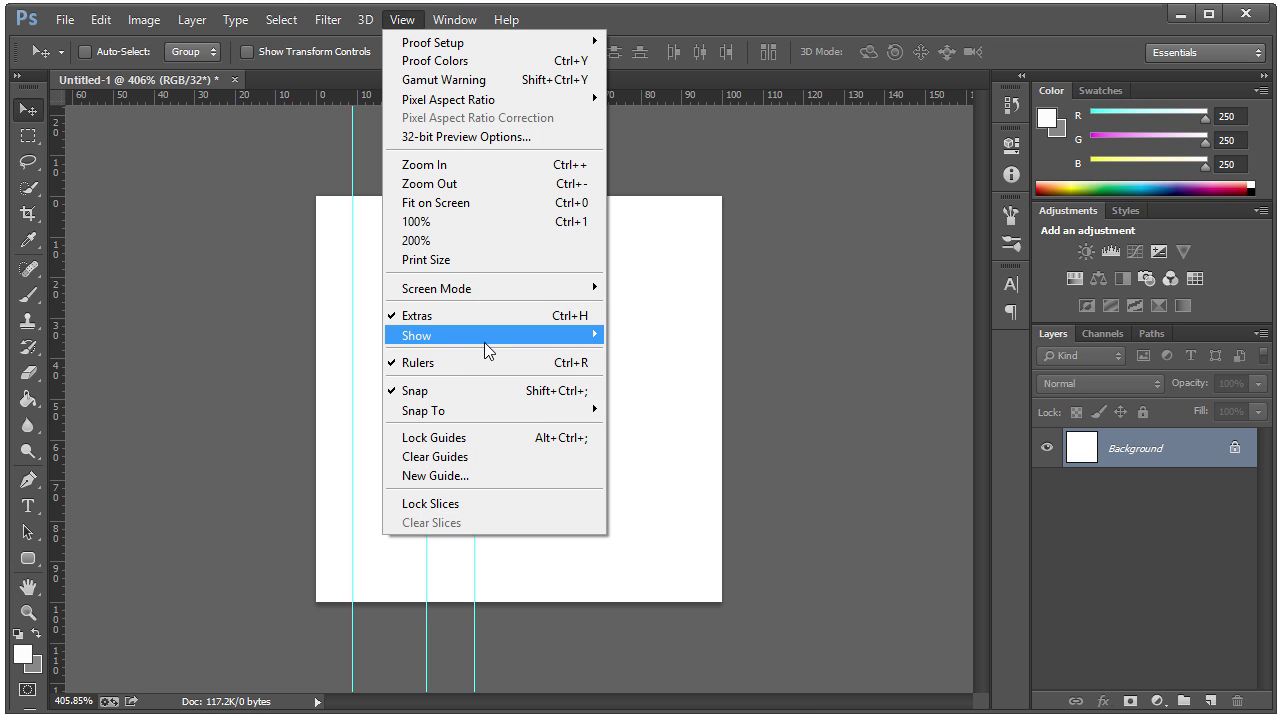
{"action": "mouse_move", "coordinate": [484, 341]}
{"action": "left_click", "coordinate": [673, 410]}
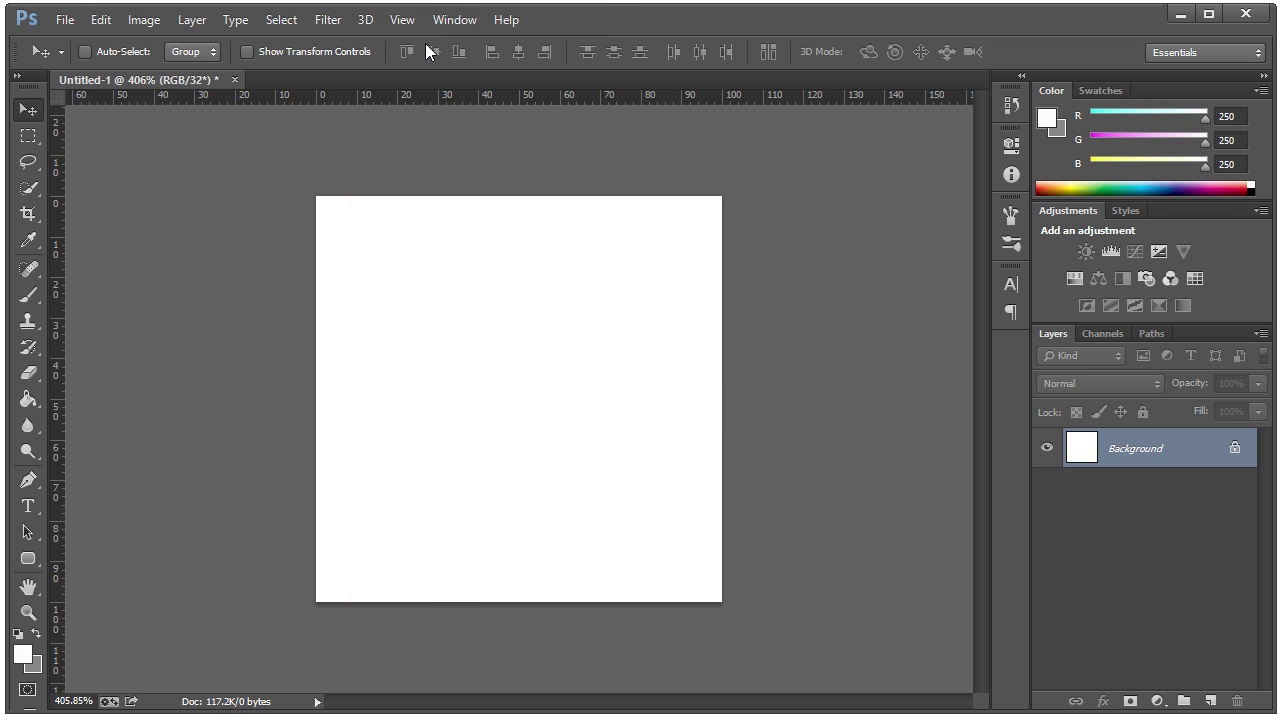
{"action": "left_click", "coordinate": [402, 19]}
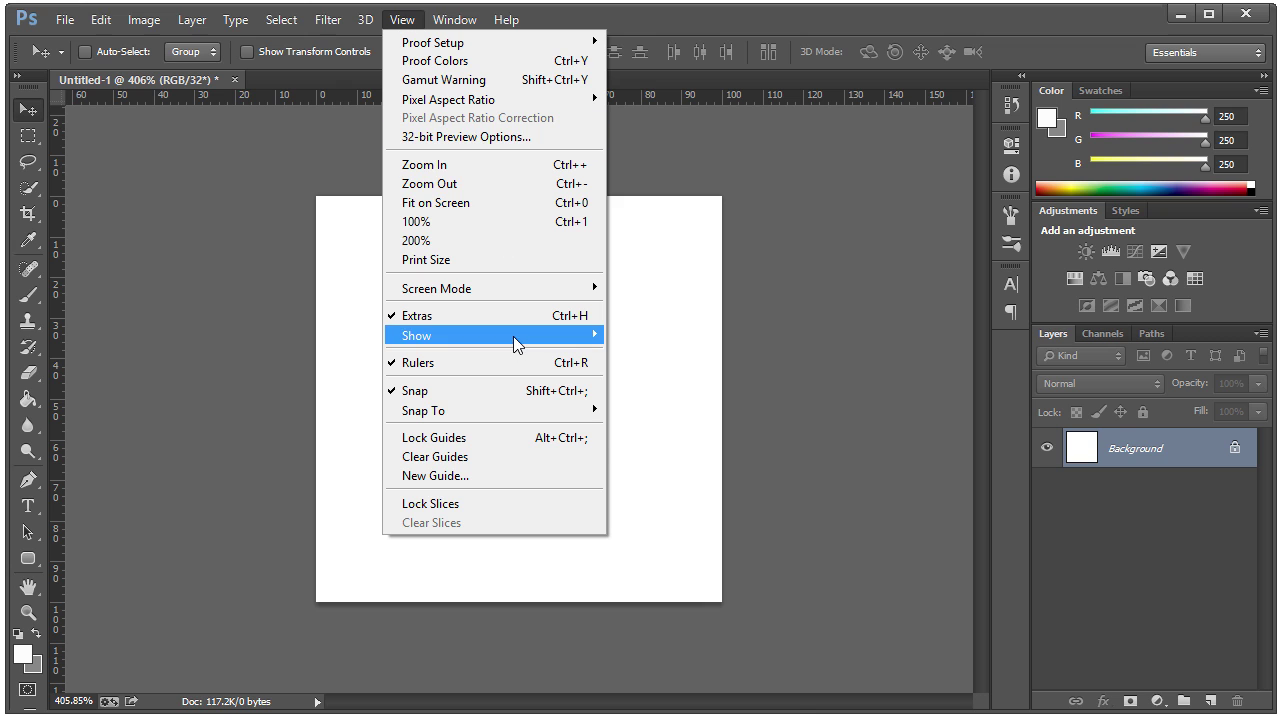
{"action": "mouse_move", "coordinate": [513, 336]}
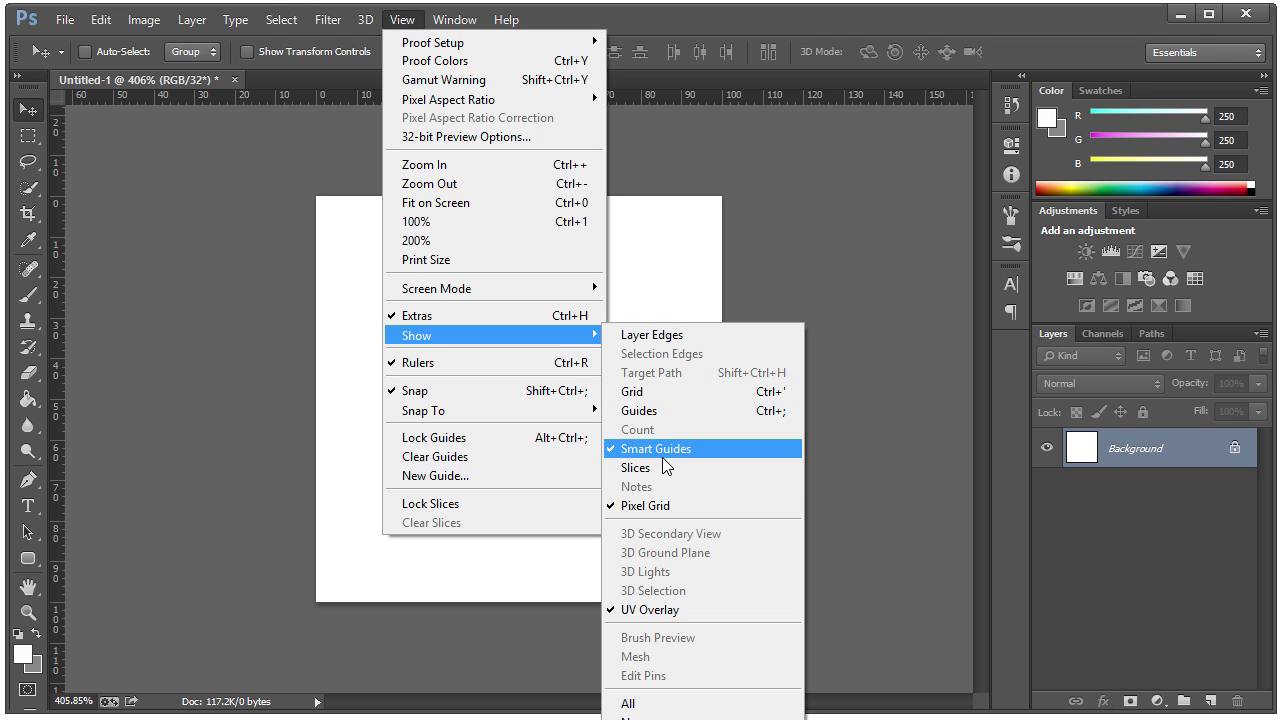
{"action": "left_click", "coordinate": [718, 412]}
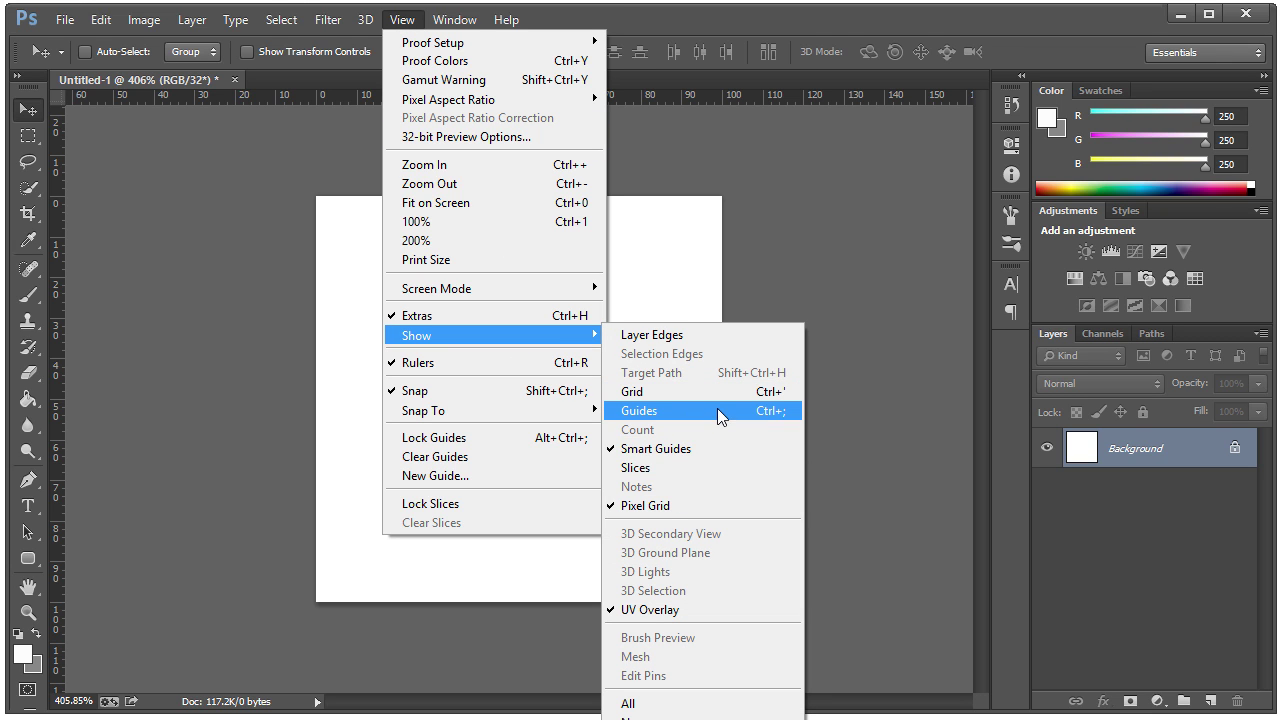
{"action": "key", "text": "ctrl+semicolon"}
{"action": "key", "text": "ctrl+semicolon"}
{"action": "key", "text": "ctrl+semicolon"}
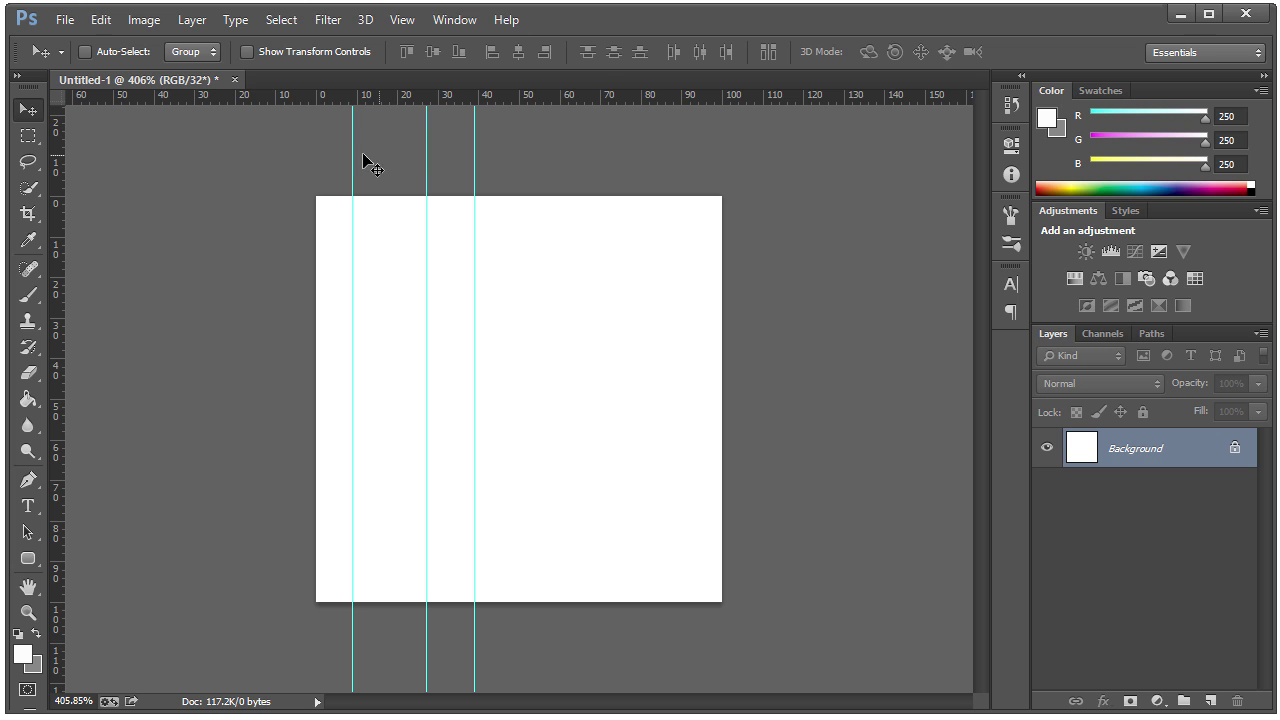
- Clear all guides, then add a single vertical guide at 50%
{"action": "left_click", "coordinate": [402, 19]}
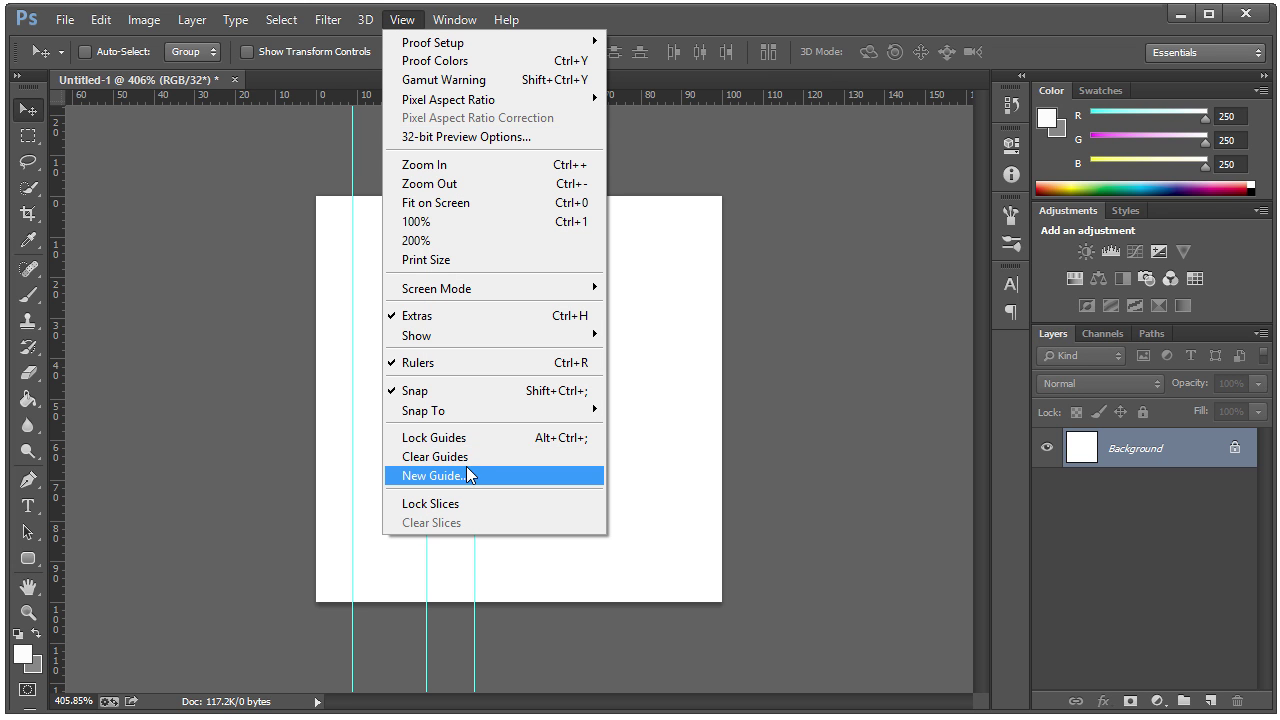
{"action": "left_click", "coordinate": [468, 457]}
{"action": "left_click", "coordinate": [402, 19]}
{"action": "left_click", "coordinate": [440, 476]}
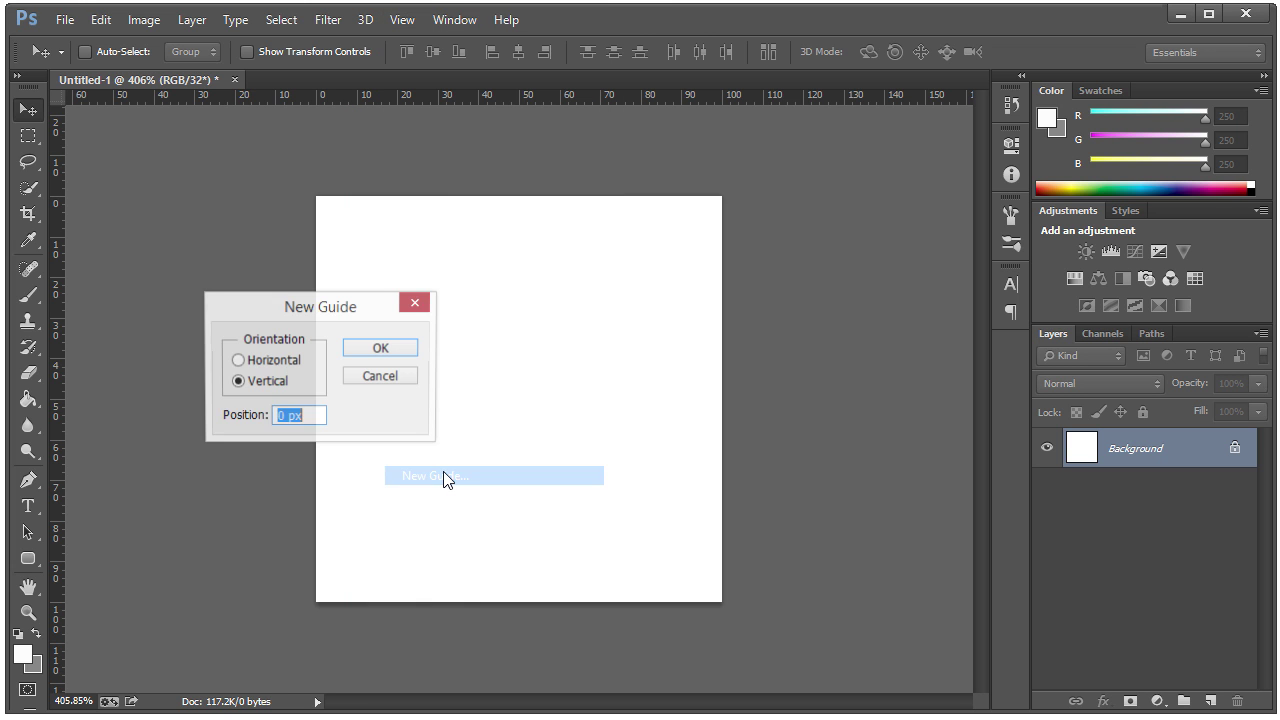
{"action": "type", "text": "50%"}
{"action": "key", "text": "Return"}
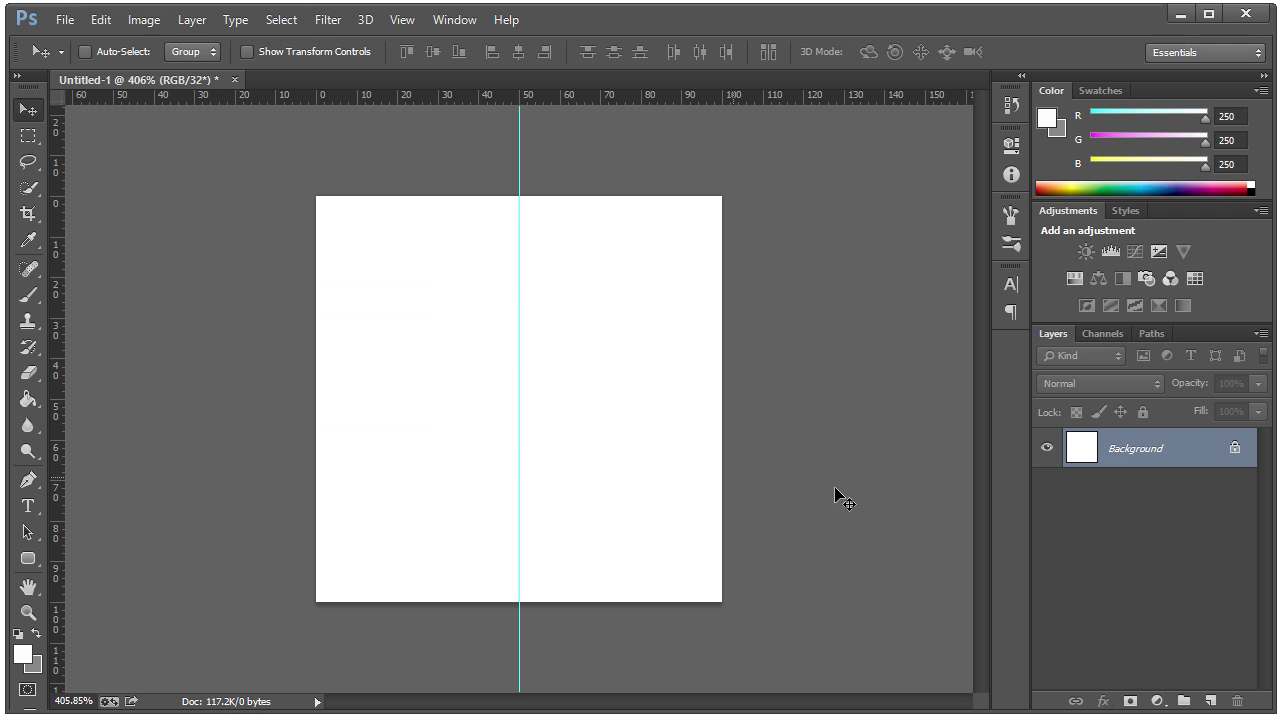
- On a new Layer 1, draw a red-filled square and snap its left edge to the centre guide
{"action": "left_click", "coordinate": [1224, 707]}
{"action": "key", "text": "m"}
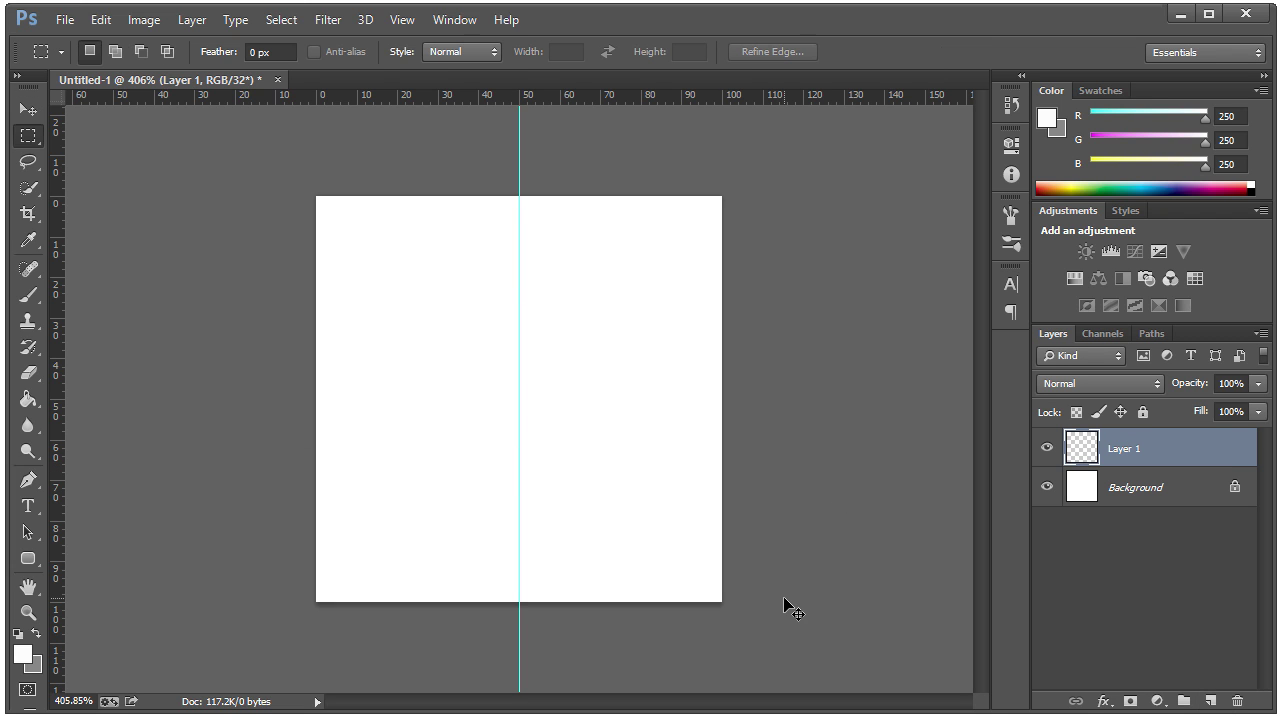
{"action": "mouse_move", "coordinate": [368, 318]}
{"action": "left_mouse_down"}
{"action": "mouse_move", "coordinate": [449, 400]}
{"action": "mouse_move", "coordinate": [426, 431]}
{"action": "mouse_move", "coordinate": [546, 429]}
{"action": "mouse_move", "coordinate": [557, 318]}
{"action": "mouse_move", "coordinate": [580, 313]}
{"action": "mouse_move", "coordinate": [471, 325]}
{"action": "mouse_move", "coordinate": [463, 371]}
{"action": "mouse_move", "coordinate": [457, 220]}
{"action": "mouse_move", "coordinate": [460, 274]}
{"action": "mouse_move", "coordinate": [379, 345]}
{"action": "mouse_move", "coordinate": [474, 351]}
{"action": "mouse_move", "coordinate": [389, 423]}
{"action": "left_mouse_up"}
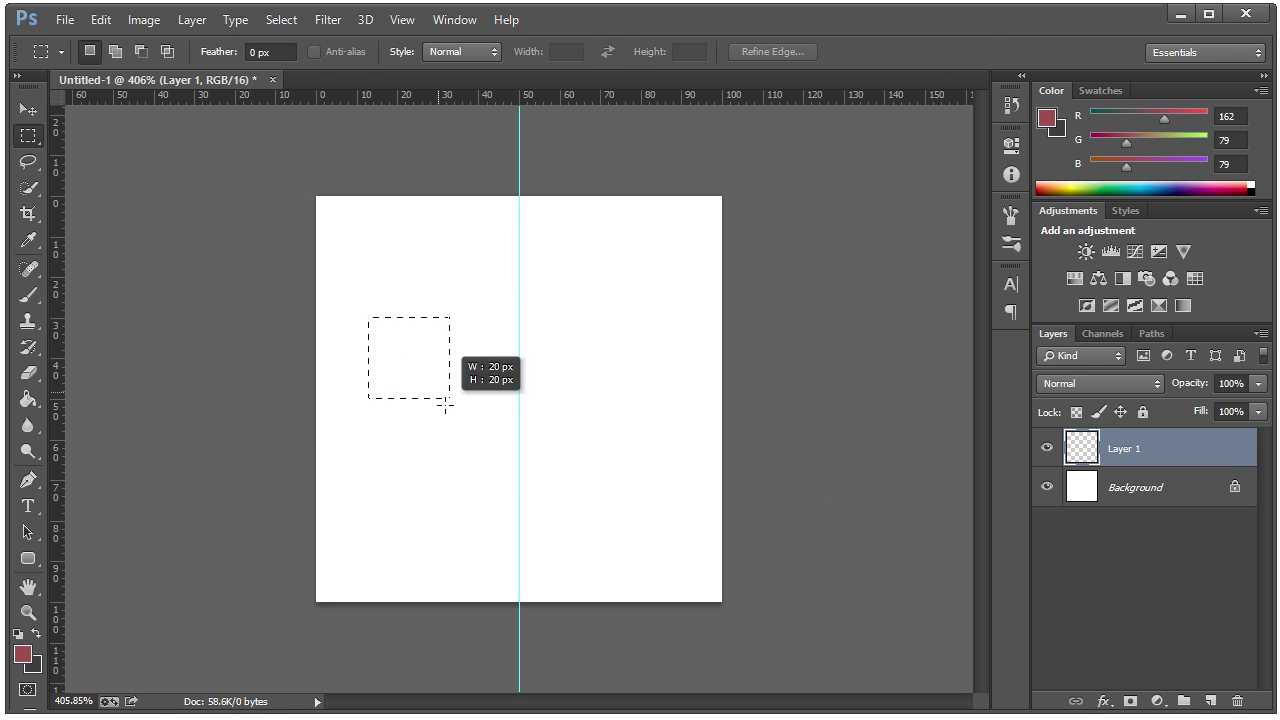
{"action": "key", "text": "g"}
{"action": "left_click", "coordinate": [403, 368]}
{"action": "key", "text": "ctrl+d"}
{"action": "key", "text": "v"}
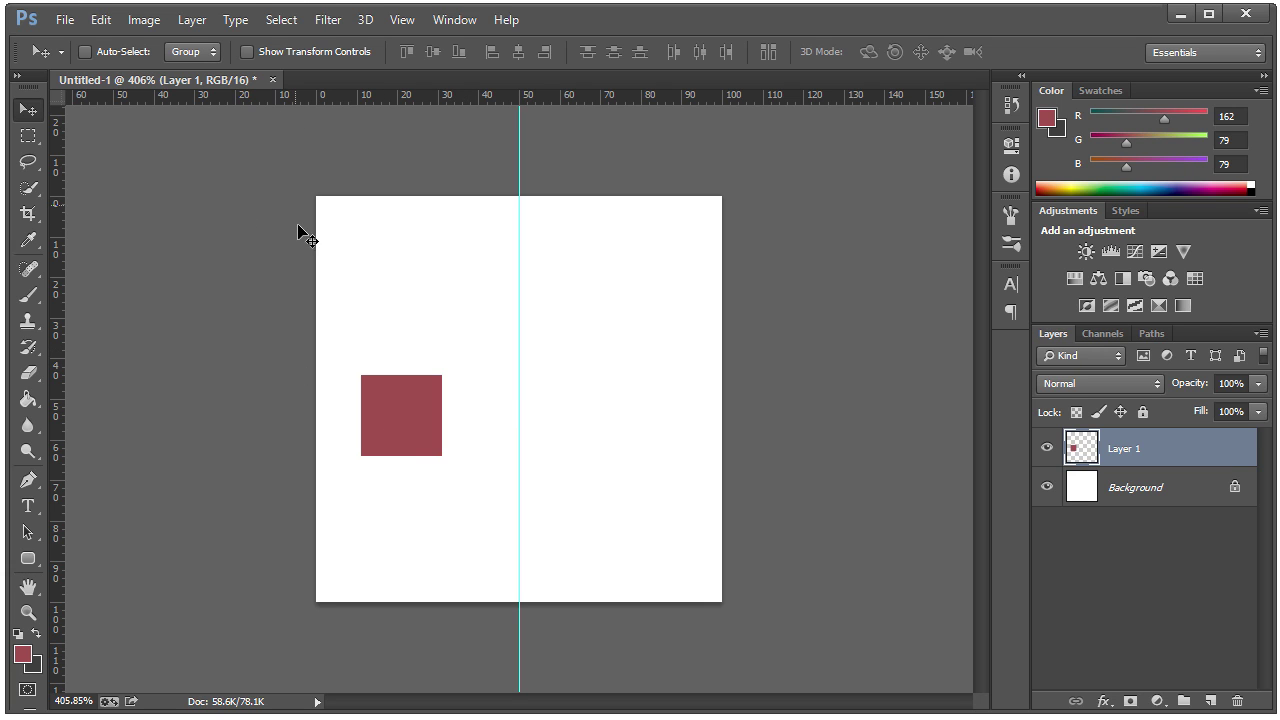
{"action": "left_click_drag", "start_coordinate": [466, 438], "coordinate": [566, 436]}
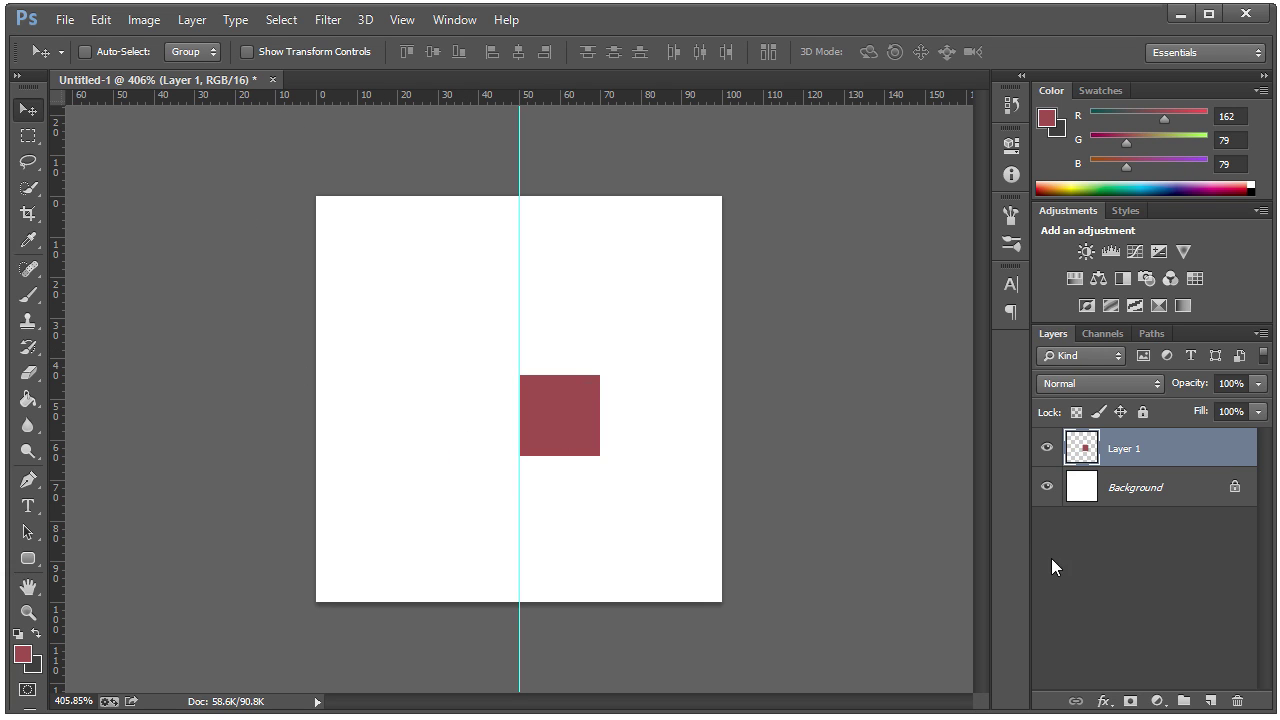
- Move Layer 1 into a new collapsed Group 1 and nudge the square up along the guide
{"action": "left_click", "coordinate": [1184, 701]}
{"action": "left_click_drag", "start_coordinate": [1138, 478], "coordinate": [1138, 445]}
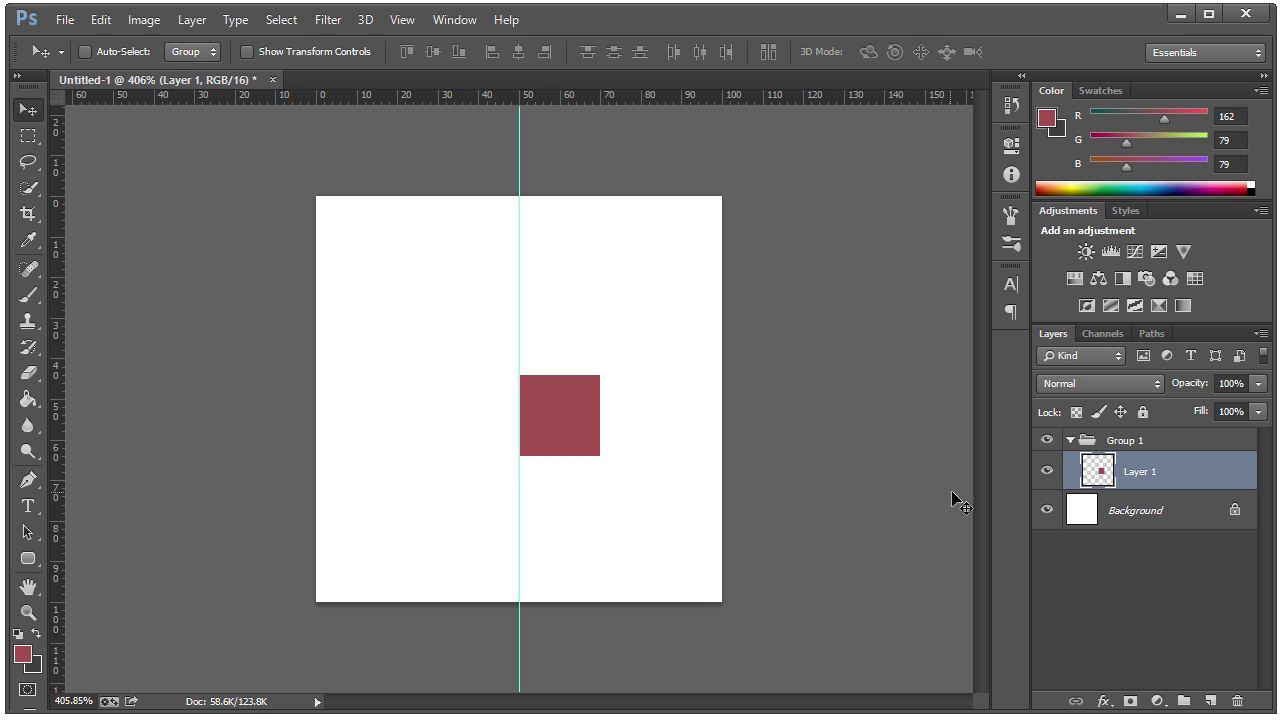
{"action": "left_click", "coordinate": [1070, 445]}
{"action": "left_click", "coordinate": [1070, 443]}
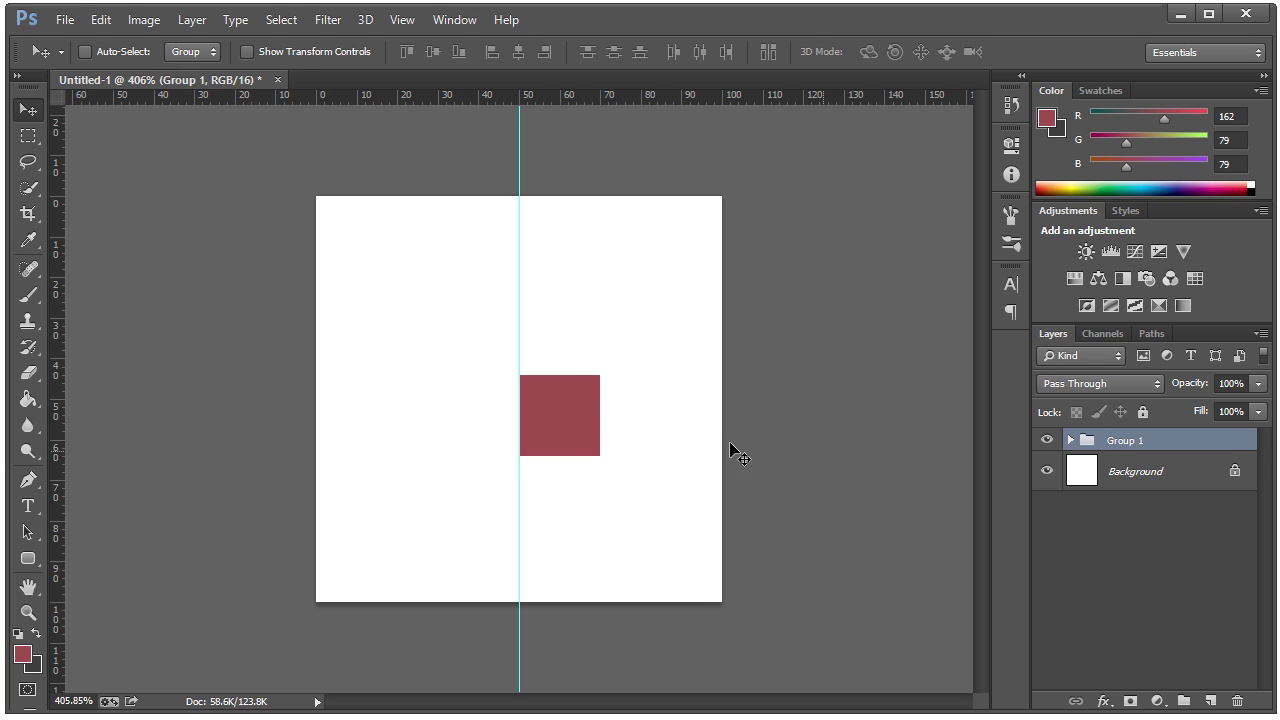
{"action": "left_click_drag", "start_coordinate": [600, 424], "coordinate": [598, 380]}
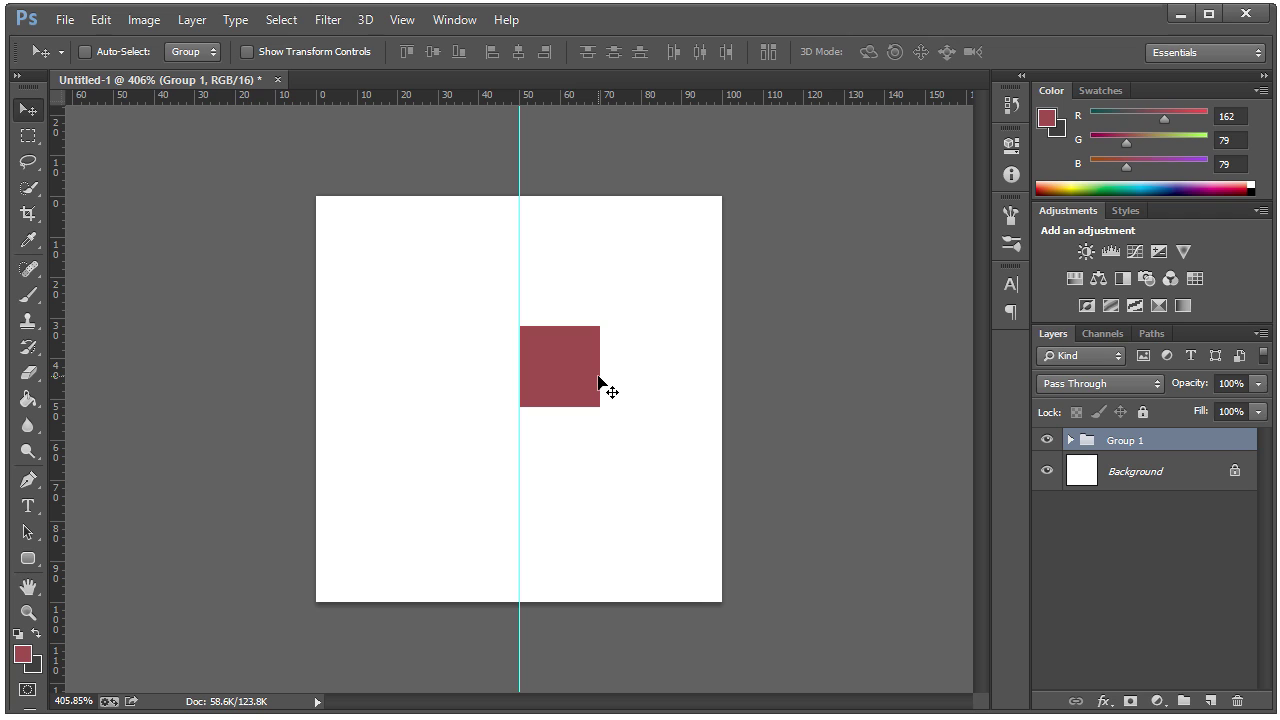